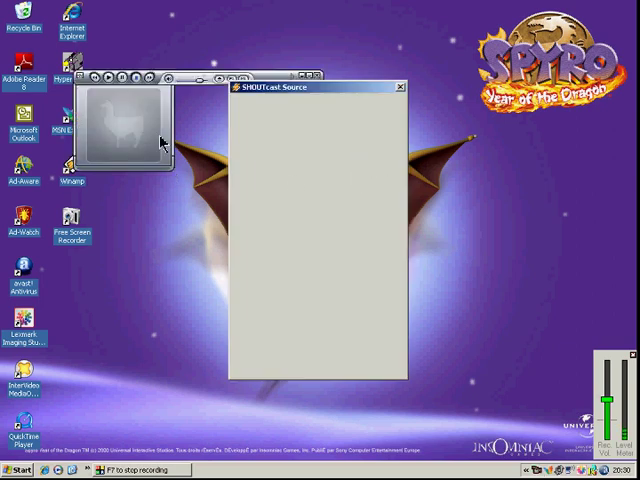
Close Winamp's SHOUTcast Source settings window from its title bar
click(400, 89)
Quit Winamp, relaunch it from the desktop icon, and bring up Task Manager with Ctrl+Alt+Delete
mouse_move(224, 103)
mouse_down()
mouse_move(265, 217)
mouse_move(358, 204)
mouse_up()
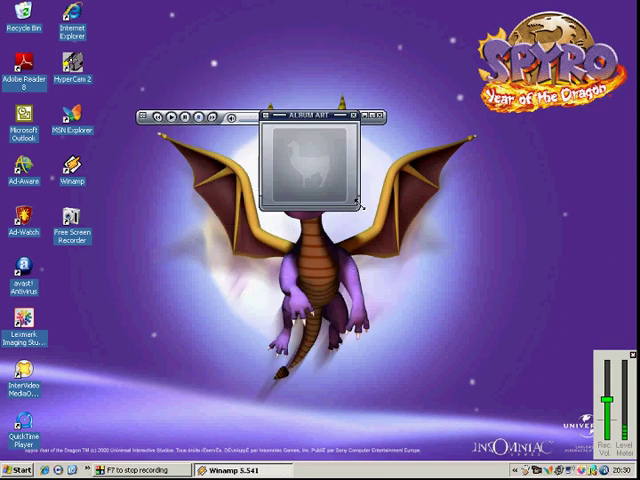
click(381, 117)
double_click(84, 178)
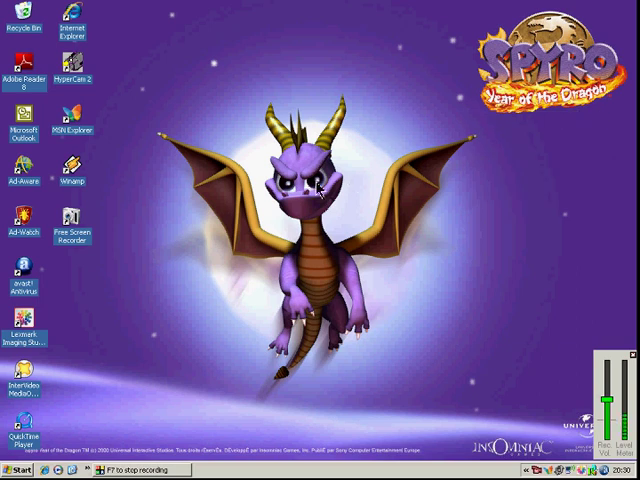
key(ctrl+alt+Delete)
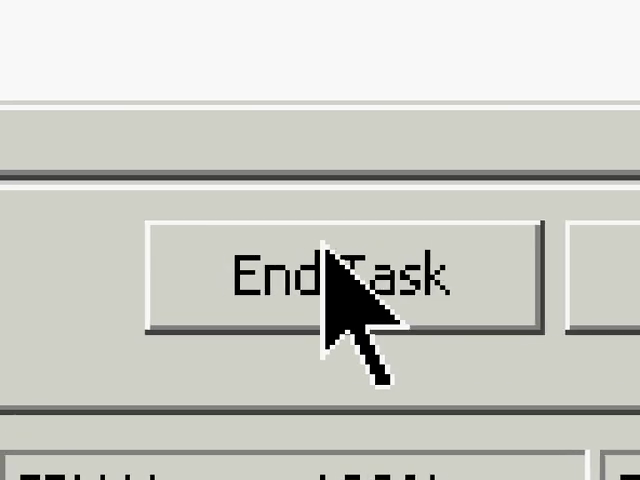
click(322, 243)
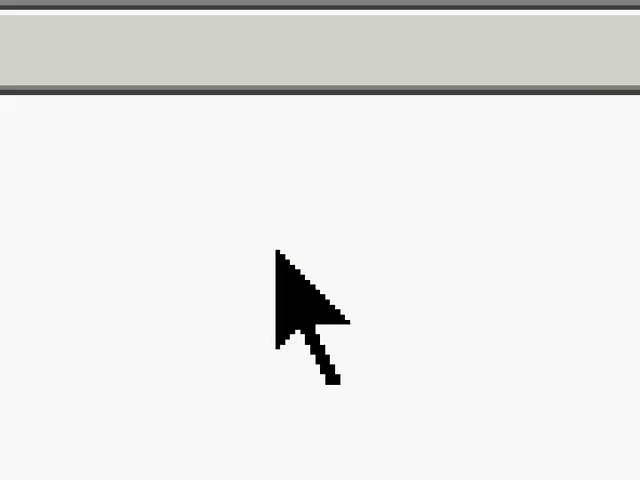
click(276, 250)
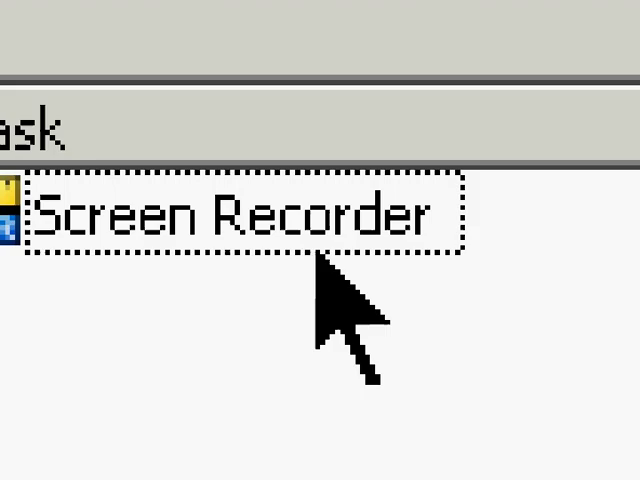
click(329, 257)
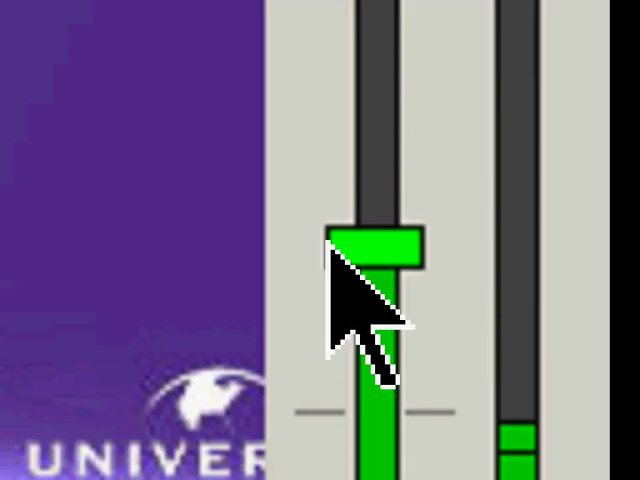
Lower the Rec. Vol. slider, then raise it just above the tick mark
drag(330, 242, 386, 245)
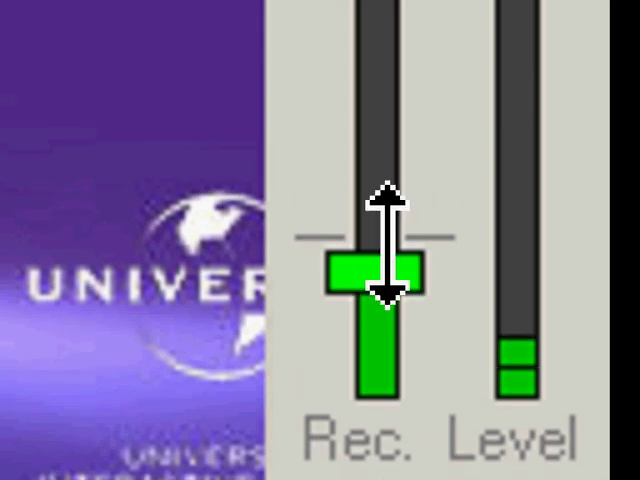
drag(386, 245, 411, 240)
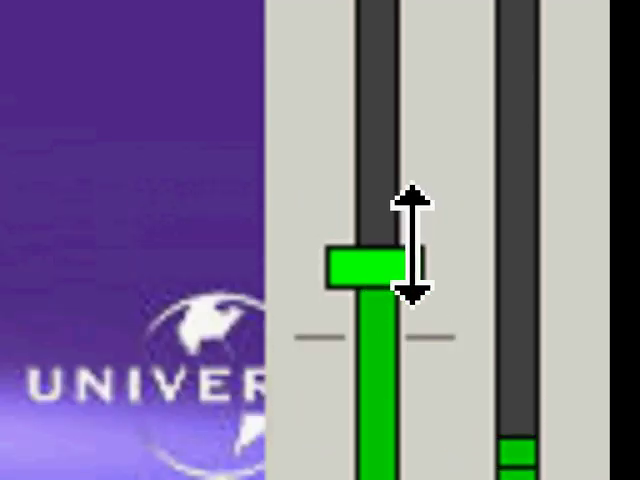